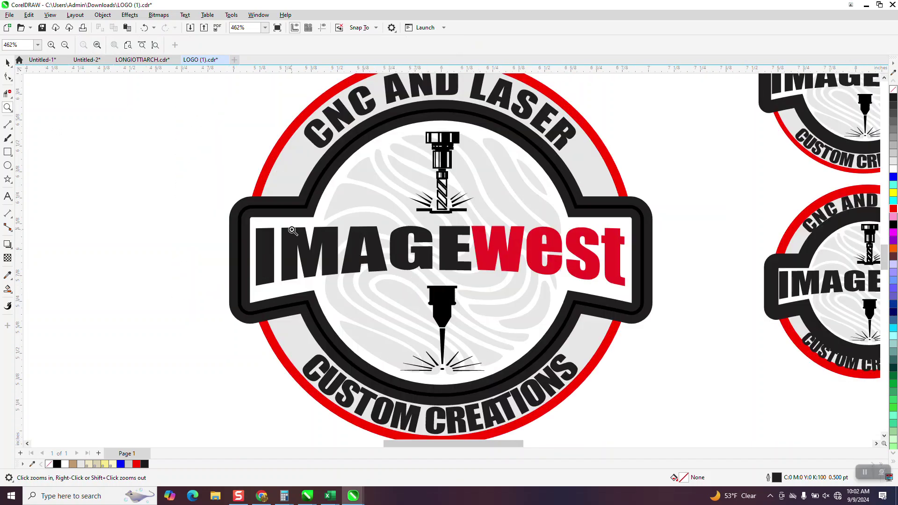
Zoom in on the lower-right logo copy, then return to the previous view.
{"action": "scroll", "coordinate": [259, 193], "scroll_direction": "down", "scroll_amount": 1}
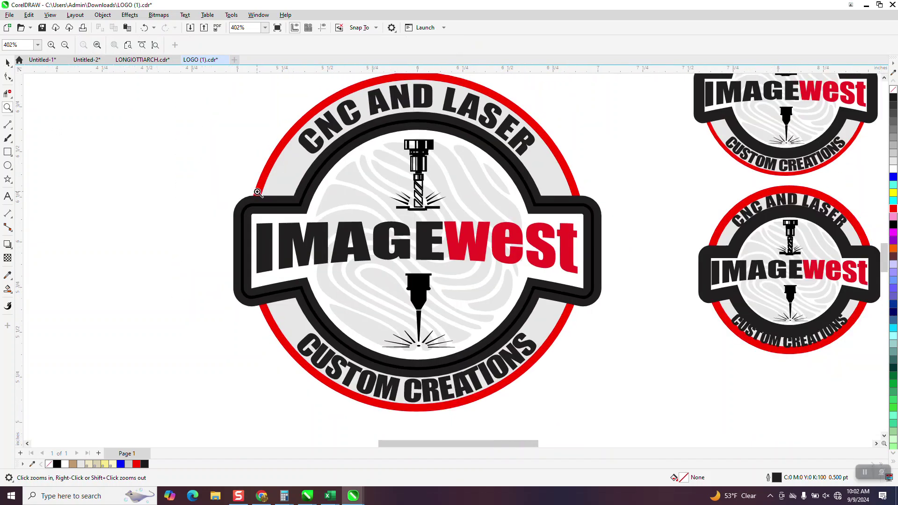
{"action": "scroll", "coordinate": [684, 239], "scroll_direction": "down", "scroll_amount": 2}
{"action": "left_click_drag", "start_coordinate": [680, 202], "coordinate": [823, 321]}
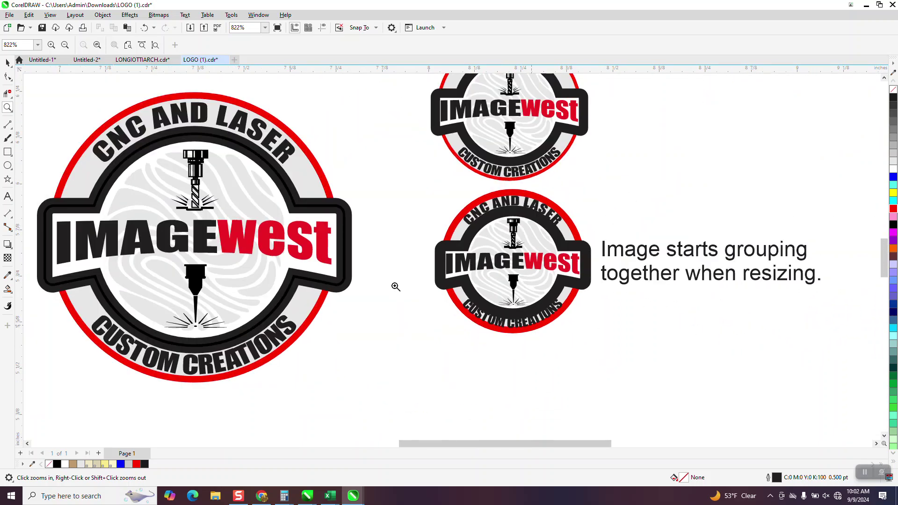
{"action": "right_click", "coordinate": [396, 286]}
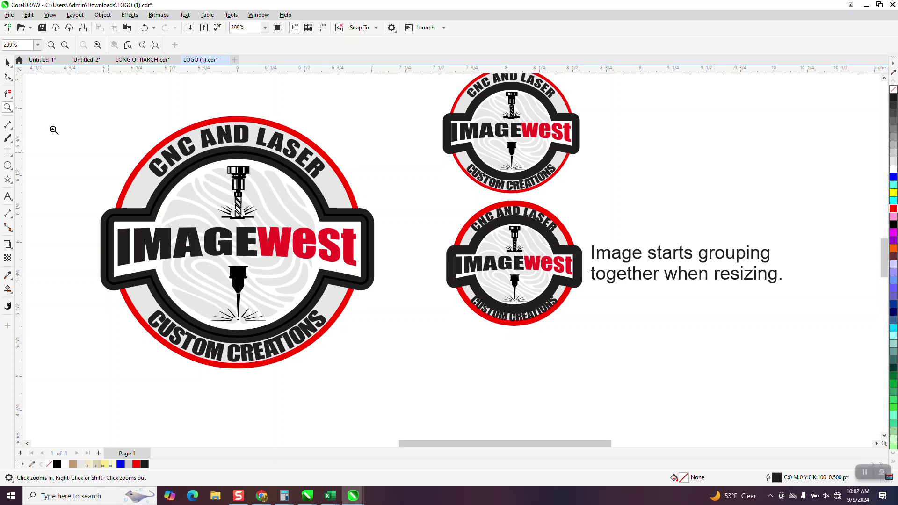
{"action": "key", "text": "space"}
Scale the large logo group to 50%.
{"action": "left_click", "coordinate": [230, 119]}
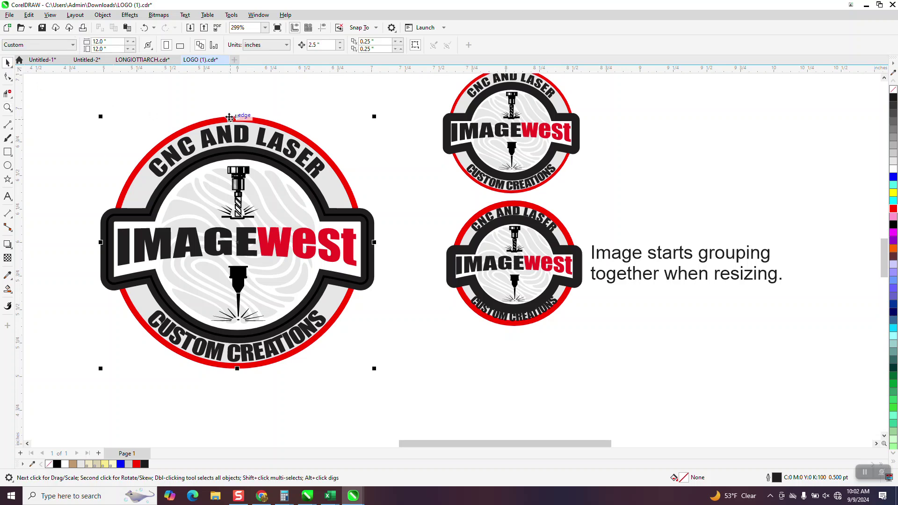
{"action": "double_click", "coordinate": [138, 42]}
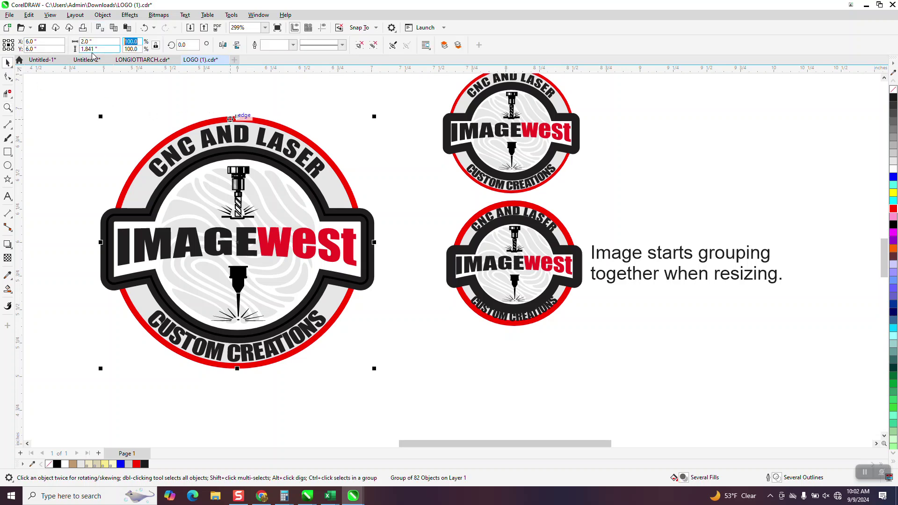
{"action": "type", "text": "50"}
{"action": "key", "text": "Return"}
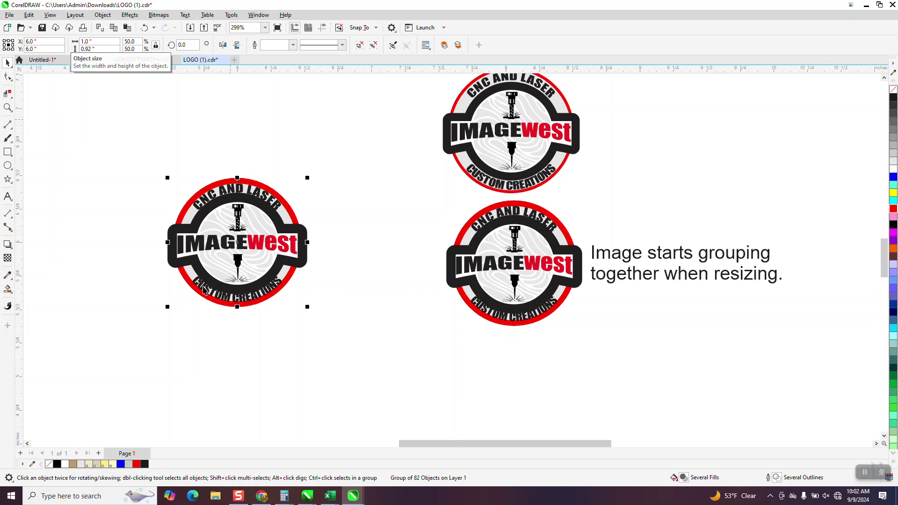
Zoom in on the half-size logo and its CUSTOM CREATIONS lower half.
{"action": "key", "text": "space"}
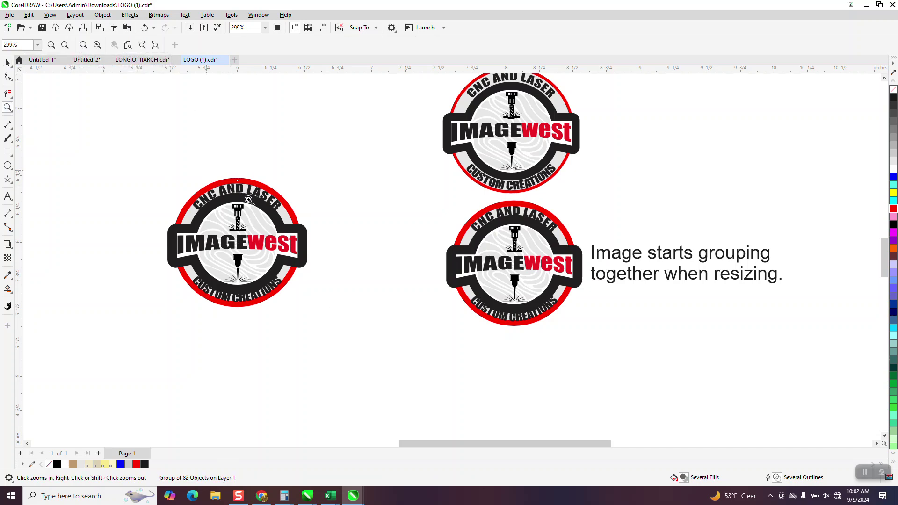
{"action": "left_click_drag", "start_coordinate": [206, 171], "coordinate": [317, 254]}
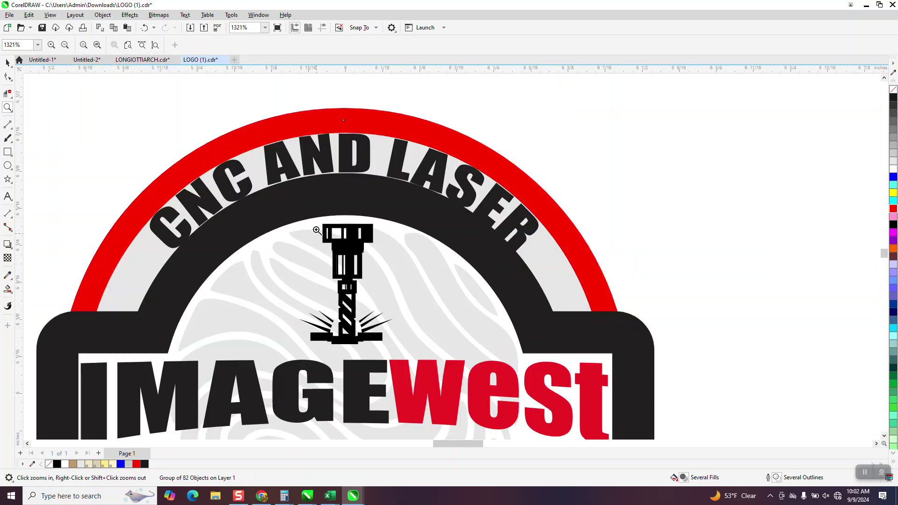
{"action": "scroll", "coordinate": [258, 216], "scroll_direction": "down", "scroll_amount": 1}
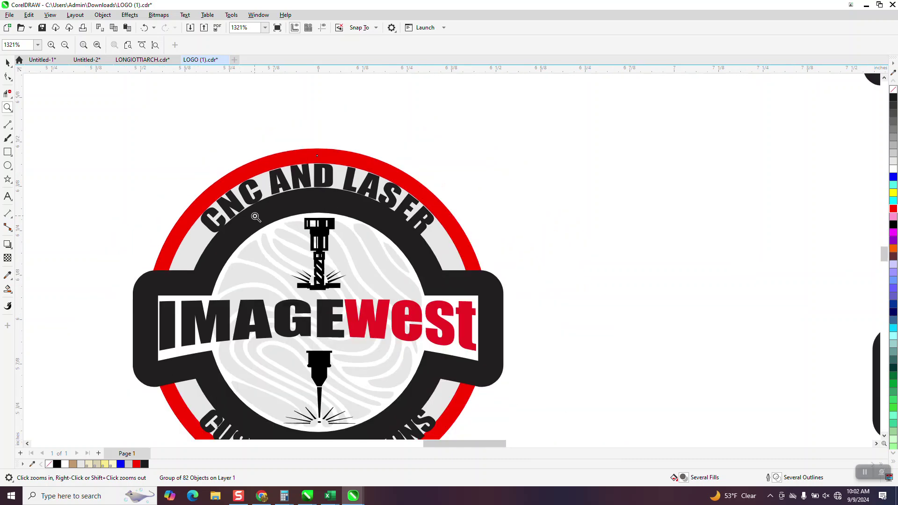
{"action": "scroll", "coordinate": [256, 217], "scroll_direction": "down", "scroll_amount": 3}
{"action": "scroll", "coordinate": [402, 435], "scroll_direction": "down", "scroll_amount": 1}
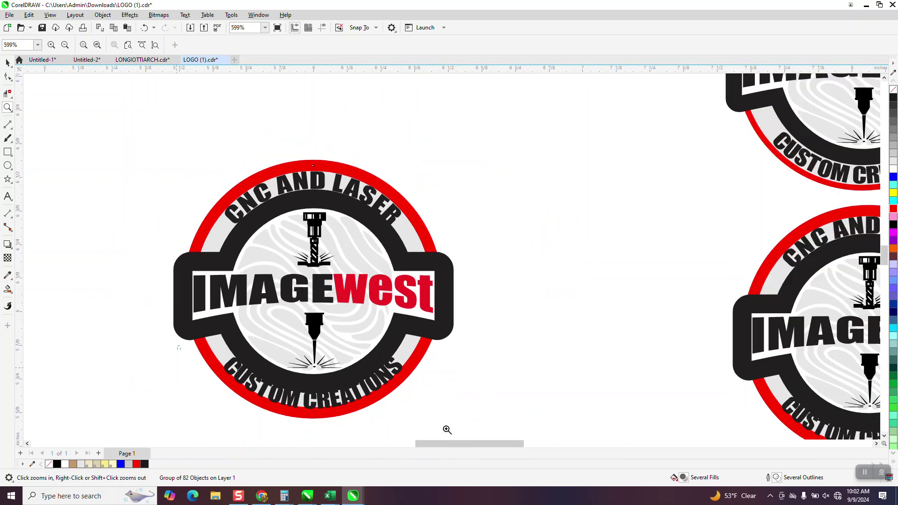
{"action": "left_click_drag", "start_coordinate": [187, 347], "coordinate": [404, 369]}
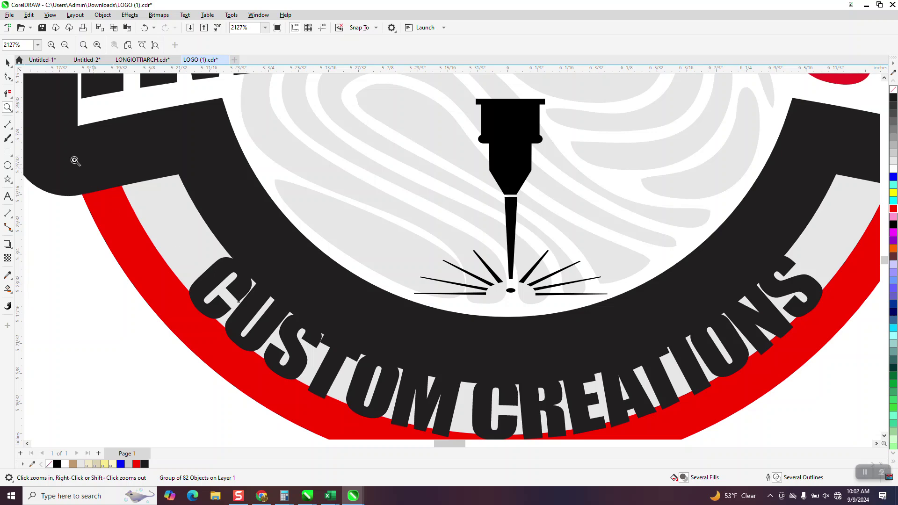
Undo the 50% shrink and zoom in on the black border corner beside 'west'.
{"action": "left_click", "coordinate": [144, 28]}
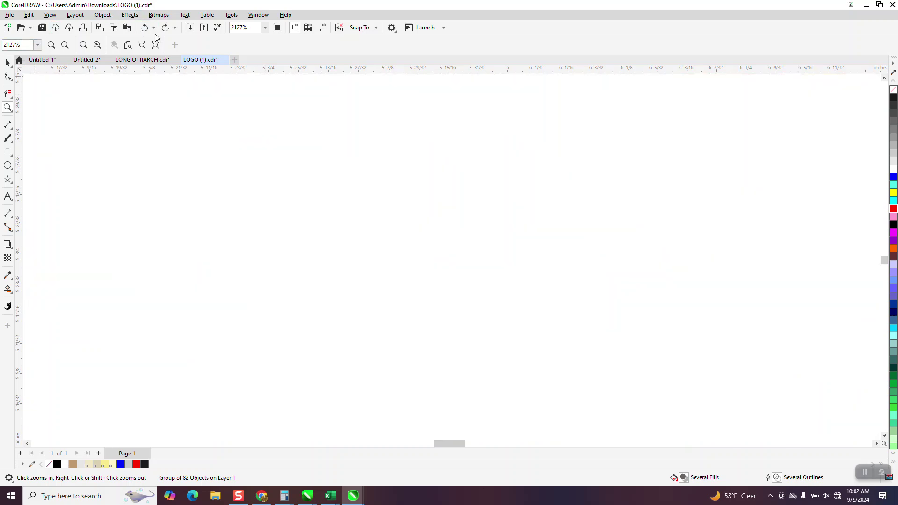
{"action": "scroll", "coordinate": [323, 159], "scroll_direction": "down", "scroll_amount": 4}
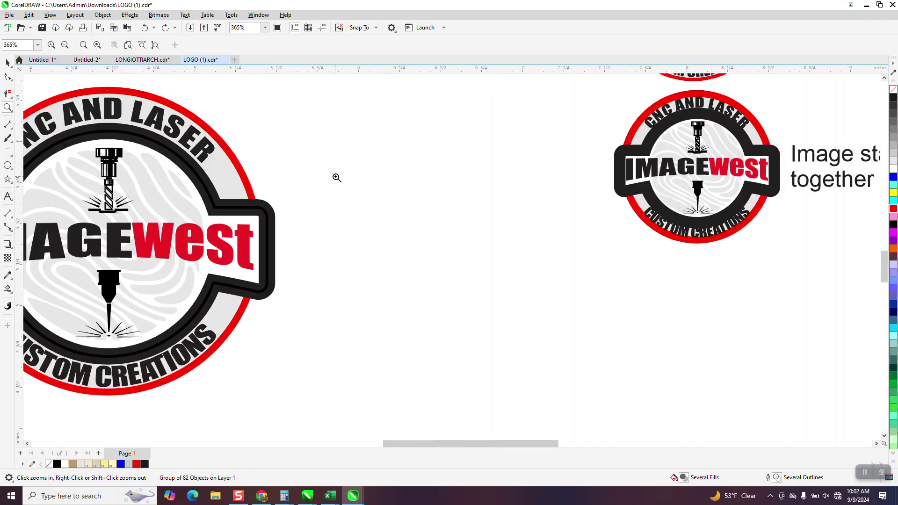
{"action": "left_click_drag", "start_coordinate": [252, 200], "coordinate": [313, 236]}
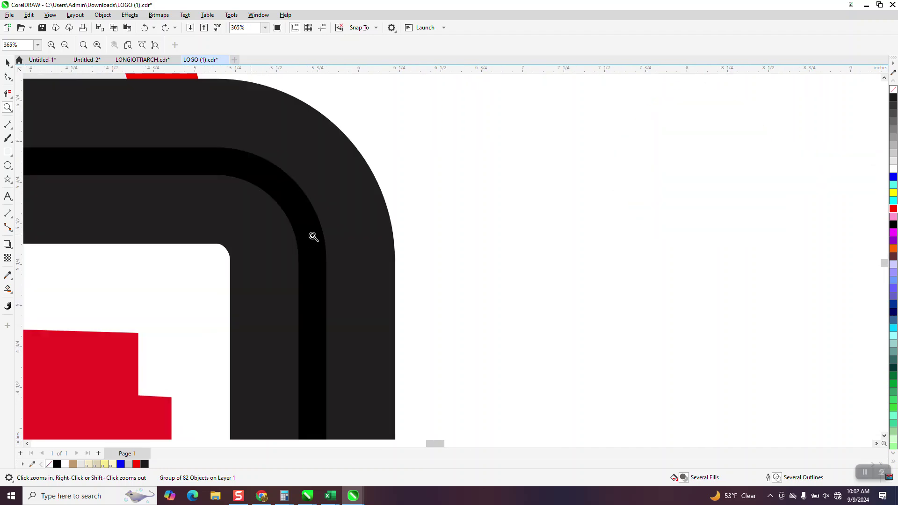
{"action": "scroll", "coordinate": [234, 124], "scroll_direction": "down", "scroll_amount": 2}
{"action": "scroll", "coordinate": [218, 143], "scroll_direction": "down", "scroll_amount": 7}
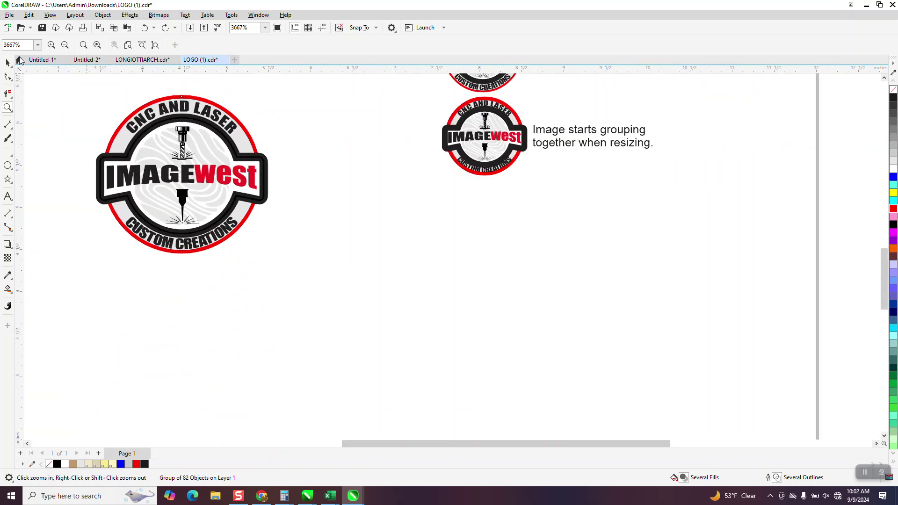
{"action": "left_click", "coordinate": [7, 64]}
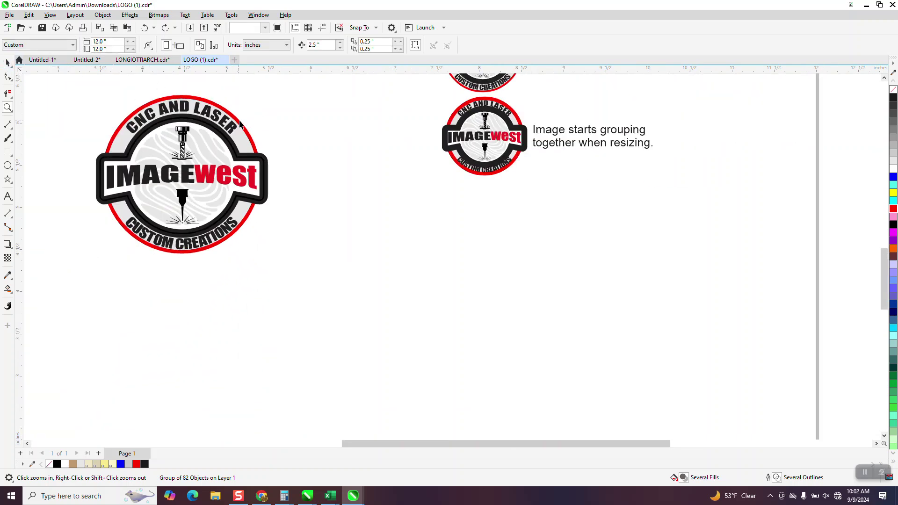
Ungroup the whole large logo into separate pieces and select its grey red-outlined circle.
{"action": "key", "text": "space"}
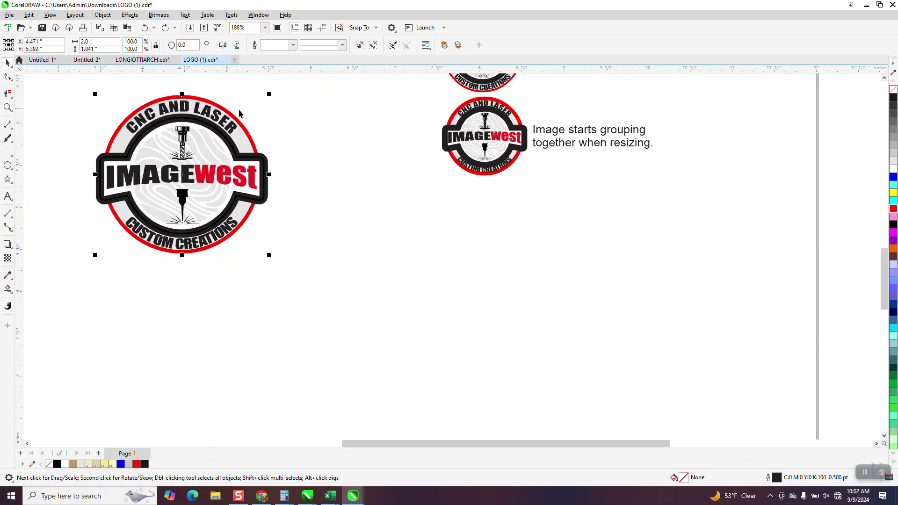
{"action": "left_click_drag", "start_coordinate": [66, 90], "coordinate": [381, 272]}
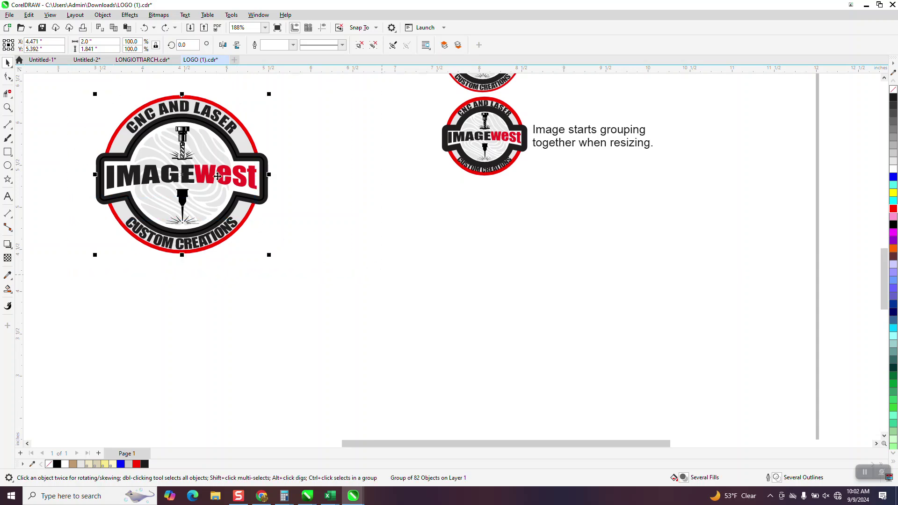
{"action": "left_click", "coordinate": [103, 14]}
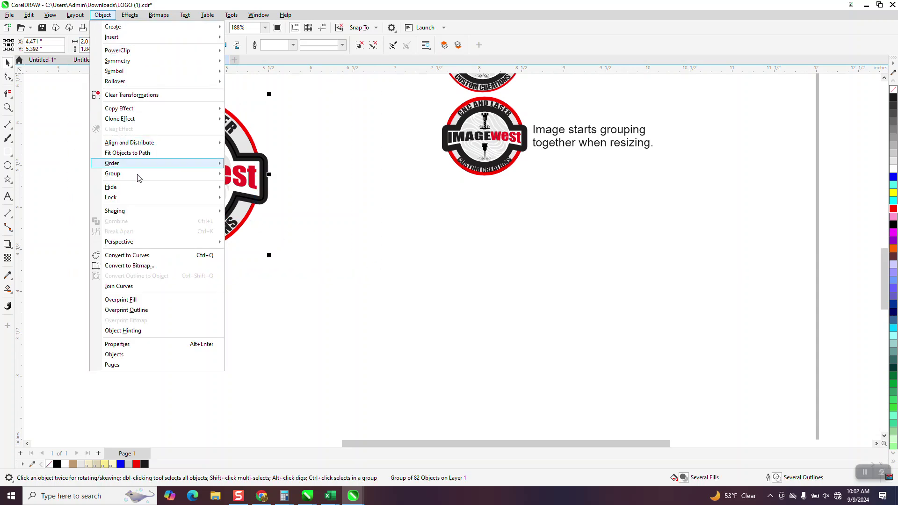
{"action": "mouse_move", "coordinate": [138, 178]}
{"action": "left_click", "coordinate": [262, 185]}
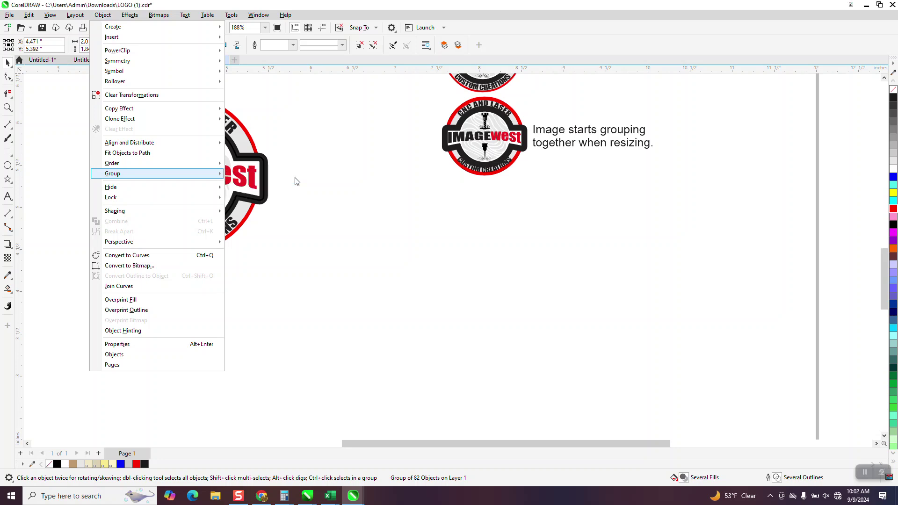
{"action": "left_click", "coordinate": [257, 154]}
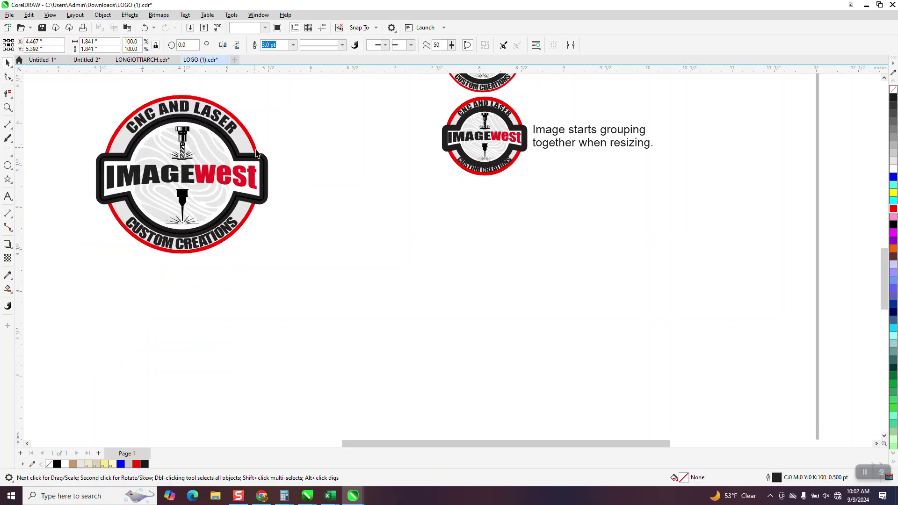
Move the grey red-outlined circle below the logo and nudge the black outline curve 2.5 in right and down.
{"action": "left_click_drag", "start_coordinate": [257, 154], "coordinate": [257, 364]}
{"action": "left_click", "coordinate": [264, 163]}
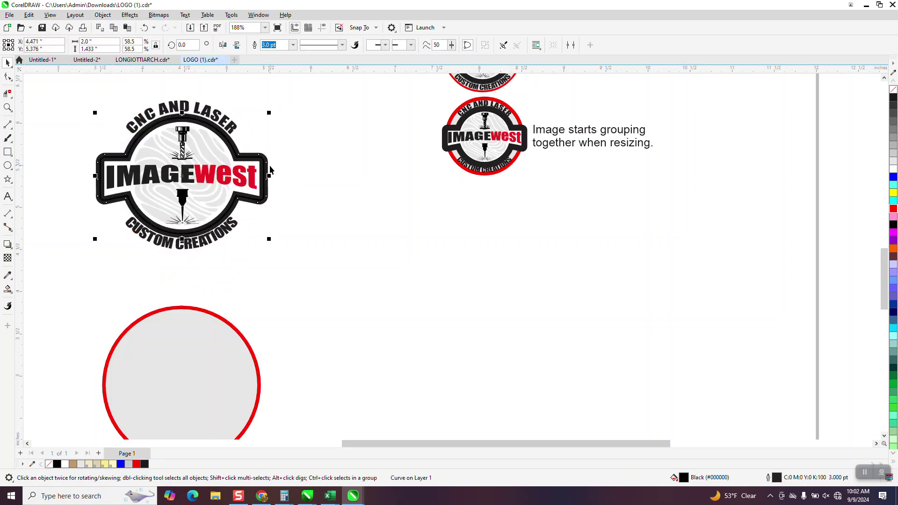
{"action": "key", "text": "Right"}
{"action": "key", "text": "Down"}
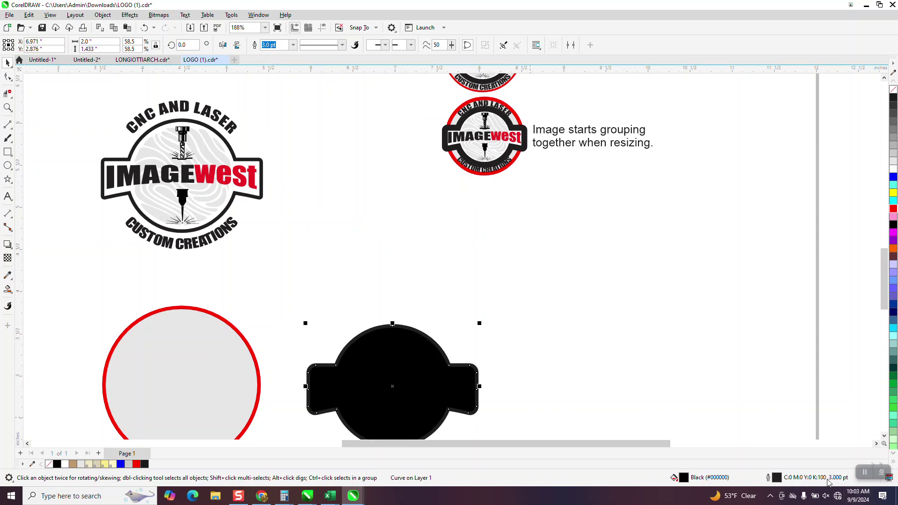
Move the outlined banner frame 2.5 in to the left and zoom out.
{"action": "left_click", "coordinate": [261, 165]}
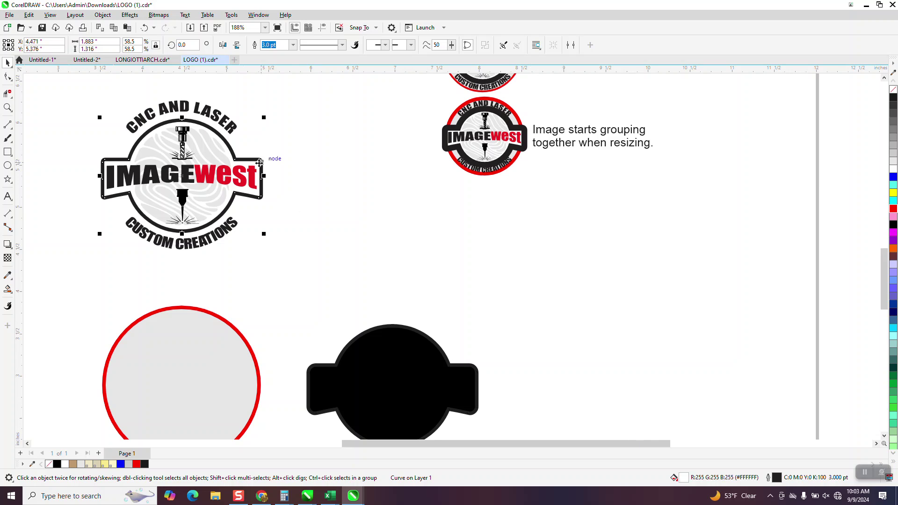
{"action": "key", "text": "Left"}
{"action": "scroll", "coordinate": [357, 222], "scroll_direction": "down", "scroll_amount": 4}
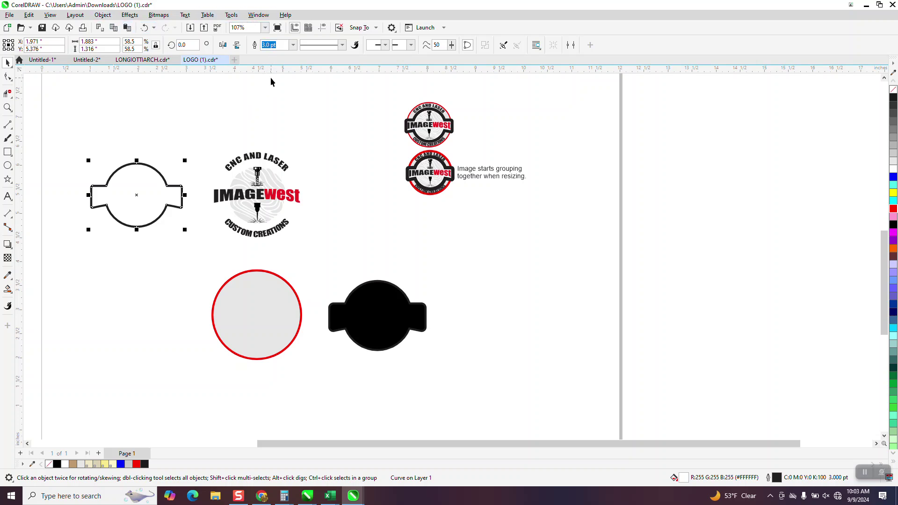
Turn on Scale with object for the banner frame's and black badge's outlines.
{"action": "key", "text": "F12"}
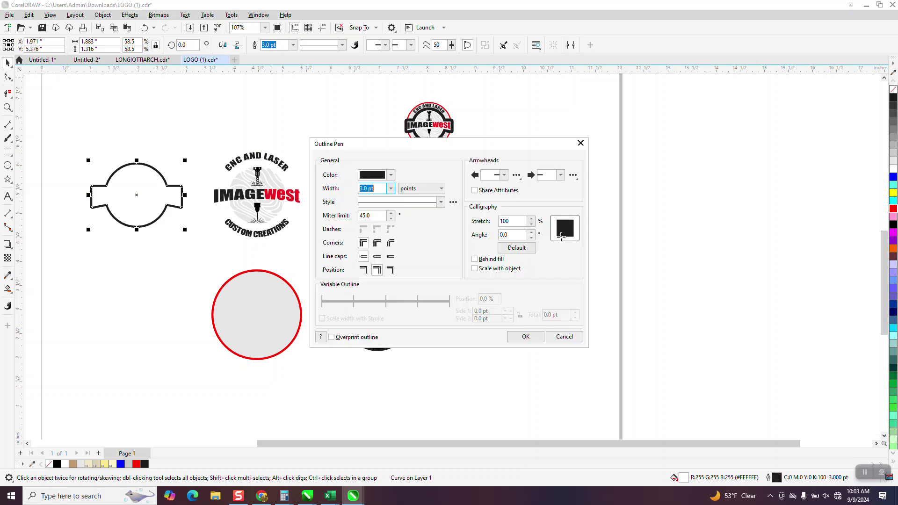
{"action": "left_click", "coordinate": [474, 268]}
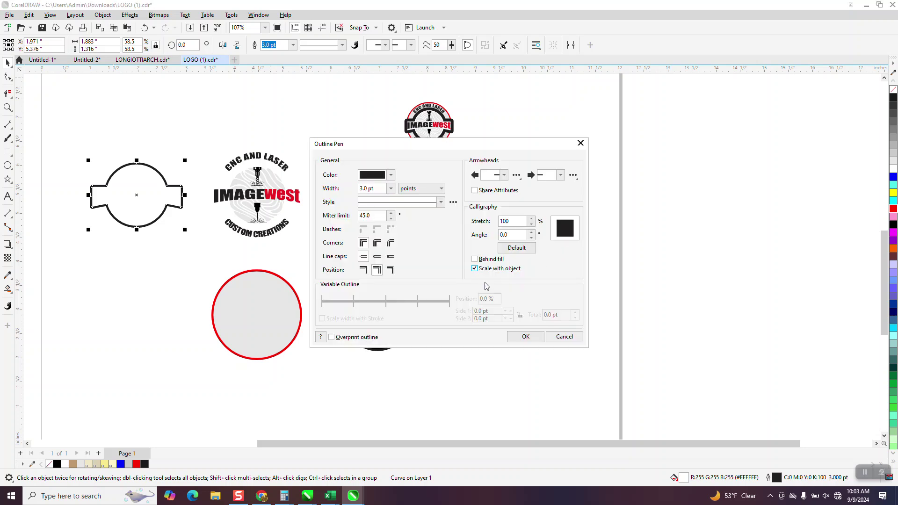
{"action": "left_click", "coordinate": [525, 337]}
{"action": "left_click", "coordinate": [391, 315]}
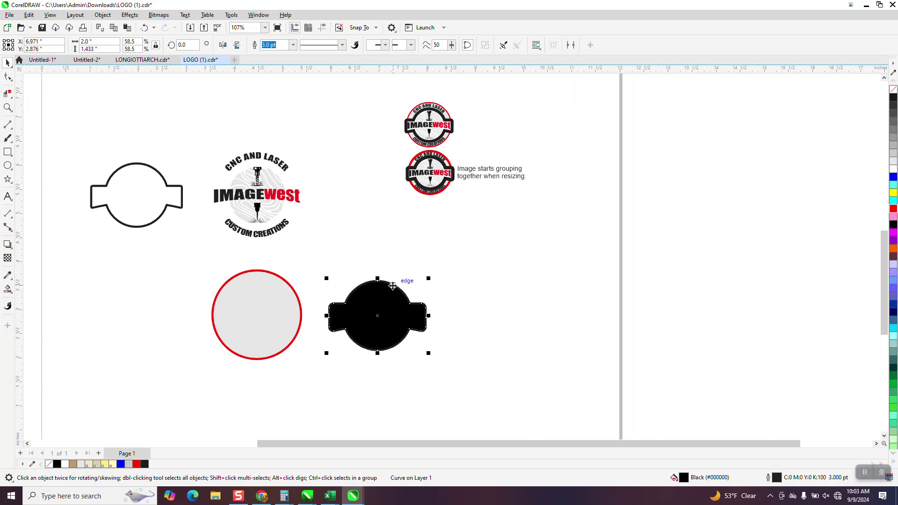
{"action": "key", "text": "F12"}
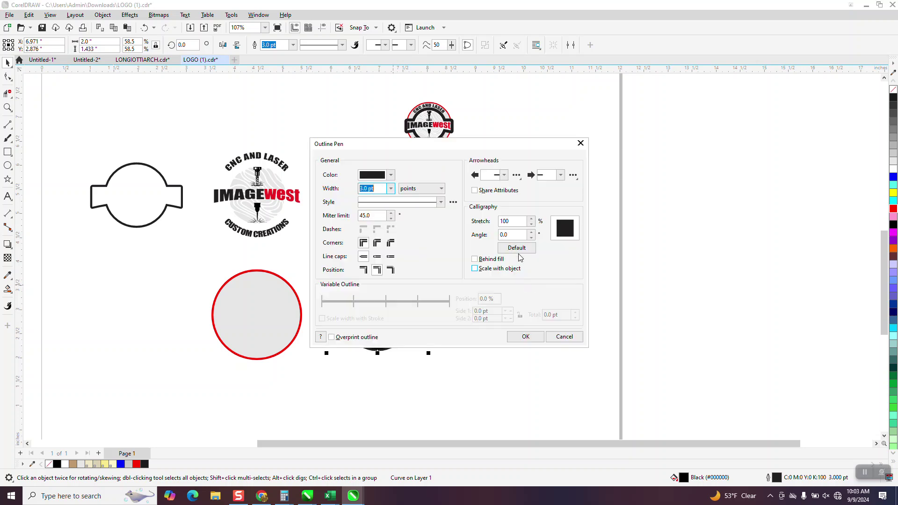
{"action": "left_click", "coordinate": [475, 269]}
{"action": "left_click", "coordinate": [525, 337]}
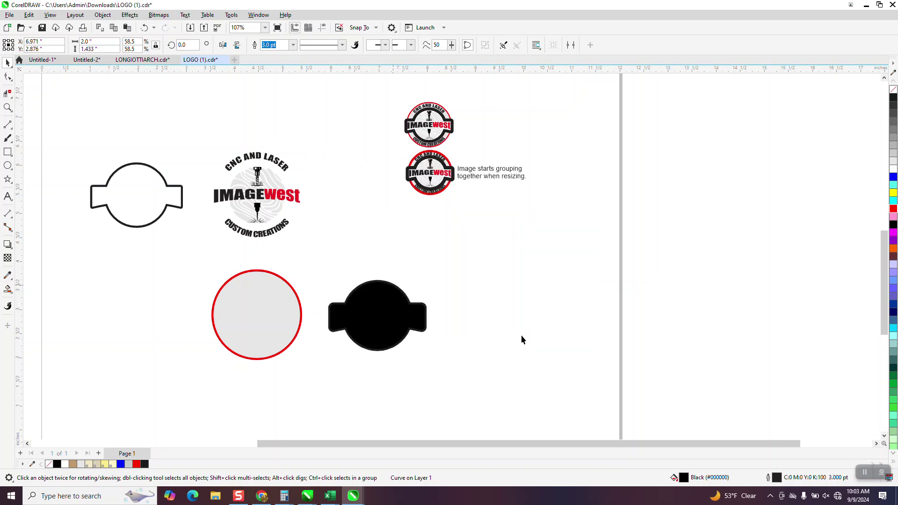
Recheck the banner frame's outline, then make the red circle's outline scale with the object.
{"action": "left_click", "coordinate": [175, 207]}
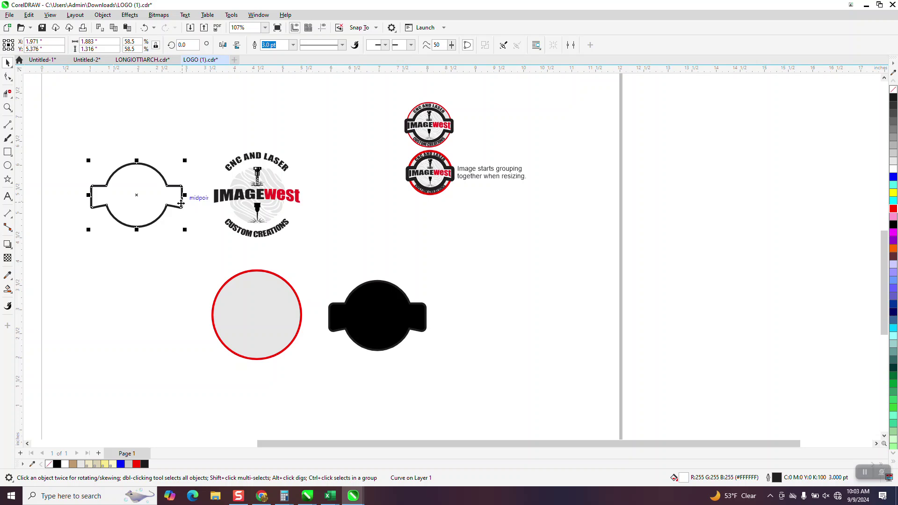
{"action": "key", "text": "F12"}
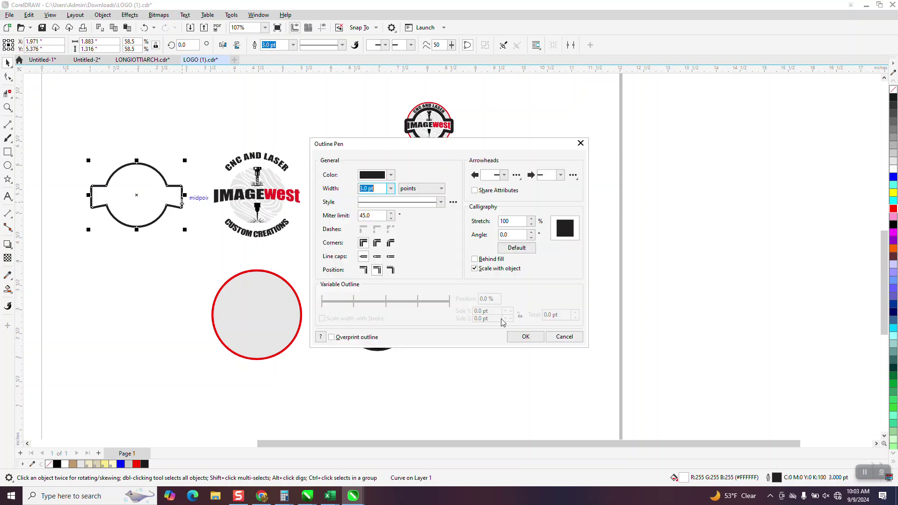
{"action": "left_click", "coordinate": [523, 337]}
{"action": "left_click", "coordinate": [275, 285]}
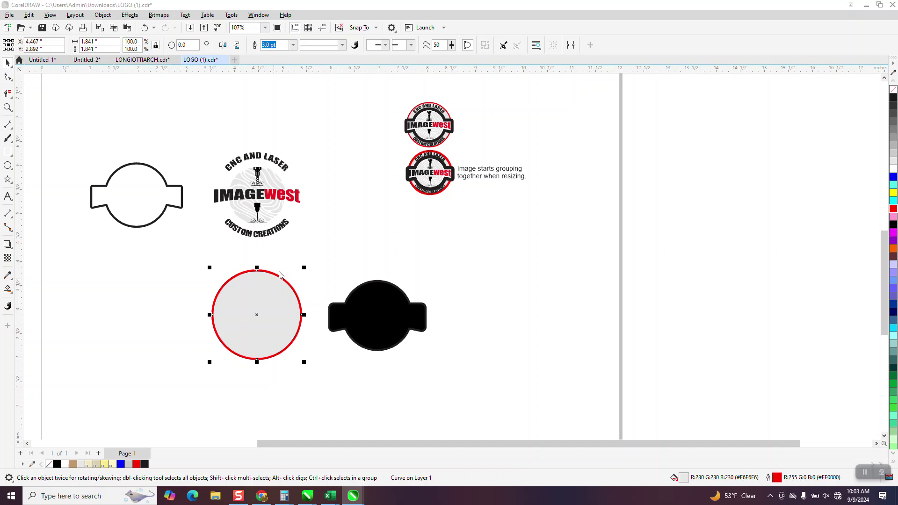
{"action": "key", "text": "F12"}
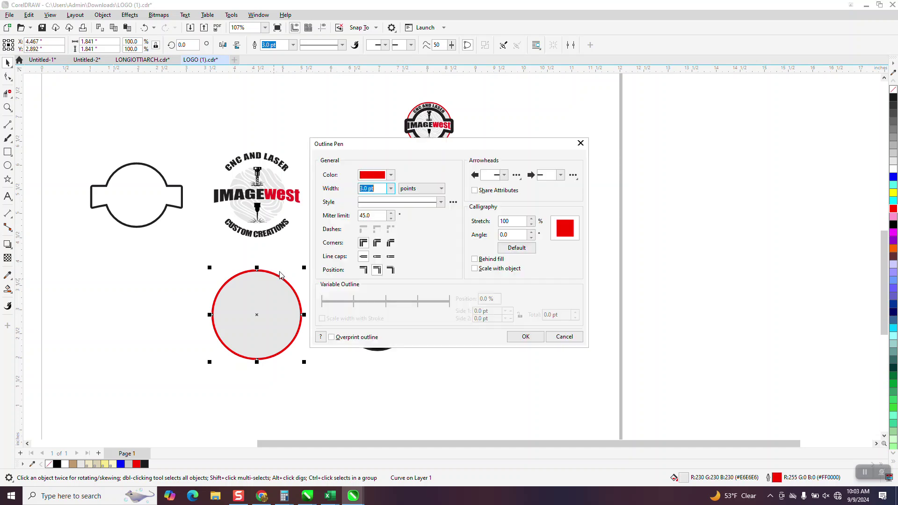
{"action": "left_click", "coordinate": [475, 269]}
{"action": "left_click", "coordinate": [538, 345]}
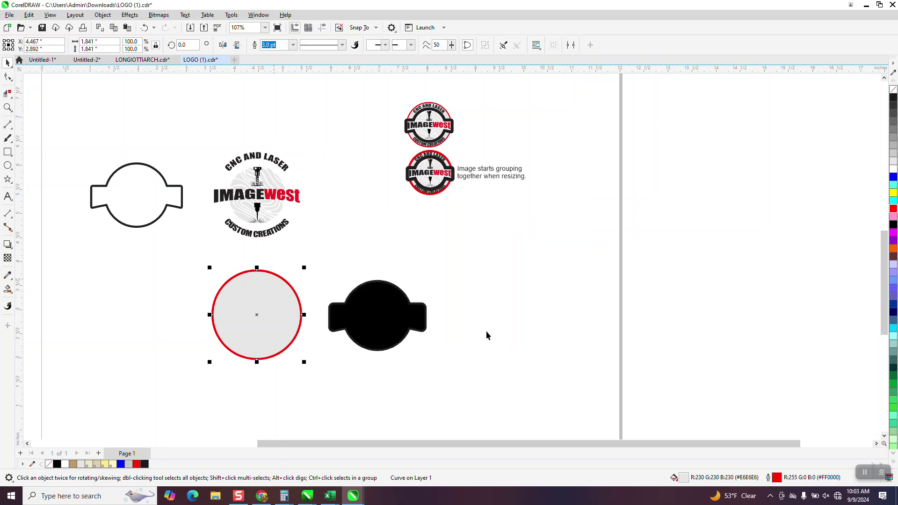
{"action": "left_click", "coordinate": [403, 315]}
Bring the black badge back toward the logo and move the red circle up onto it.
{"action": "key", "text": "ctrl+z"}
{"action": "key", "text": "ctrl+z"}
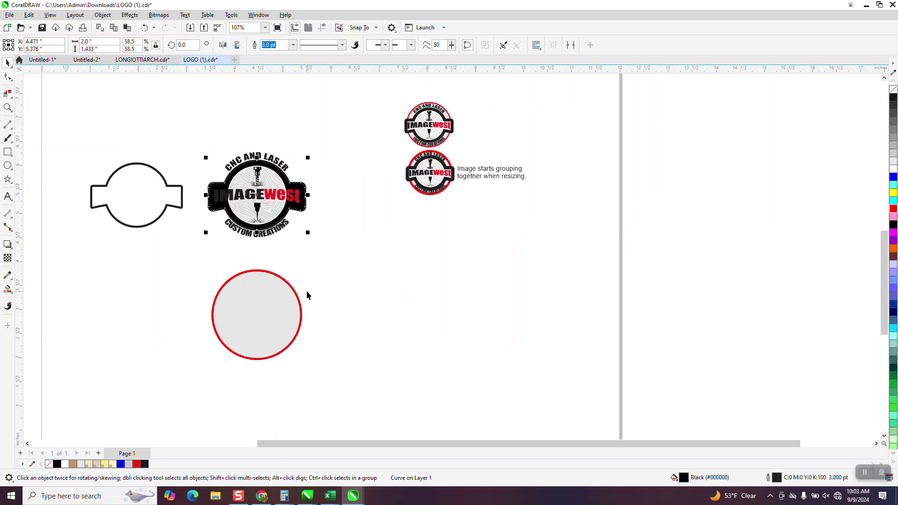
{"action": "key", "text": "Right"}
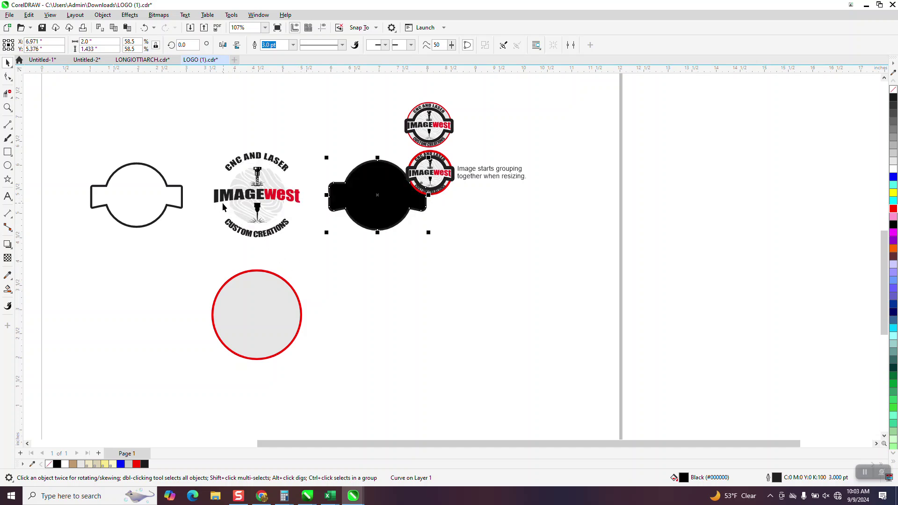
{"action": "left_click", "coordinate": [259, 298]}
{"action": "key", "text": "Up"}
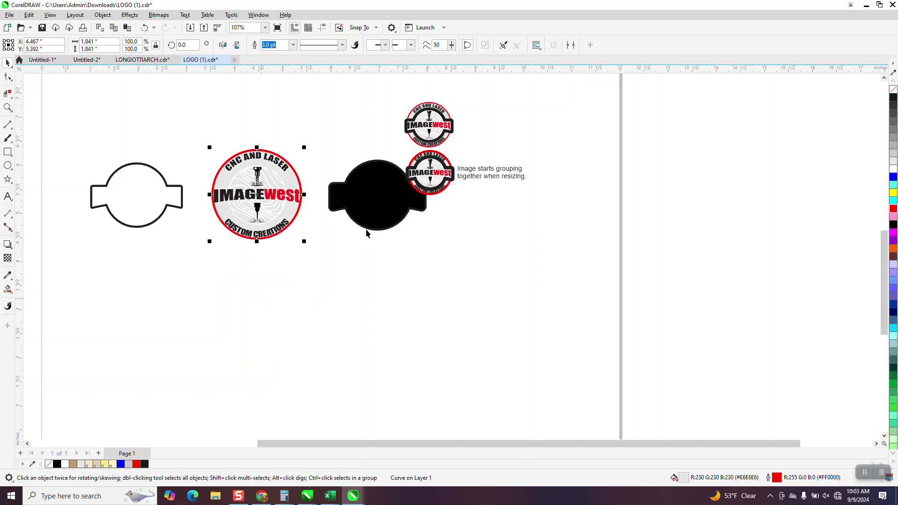
Cancel the accidental Insert Page dialog and settle the black badge back onto the logo.
{"action": "left_click", "coordinate": [366, 224]}
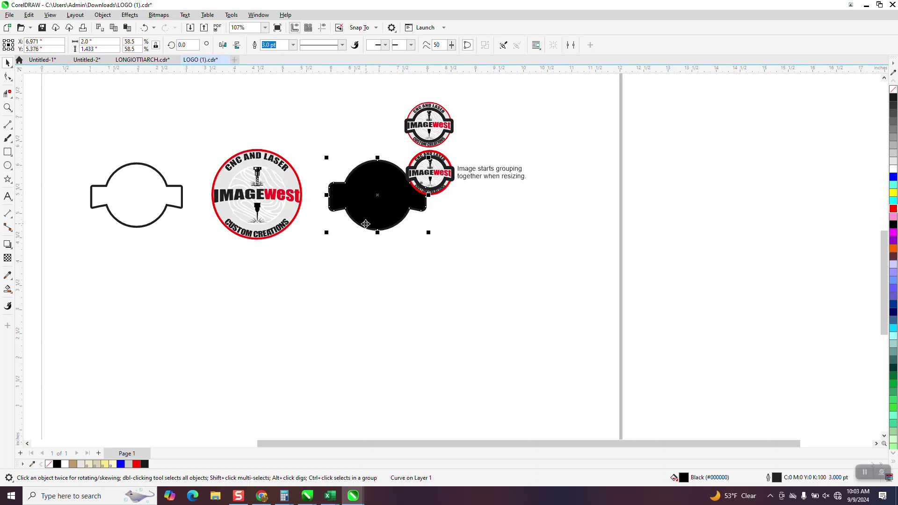
{"action": "key", "text": "Page_Up"}
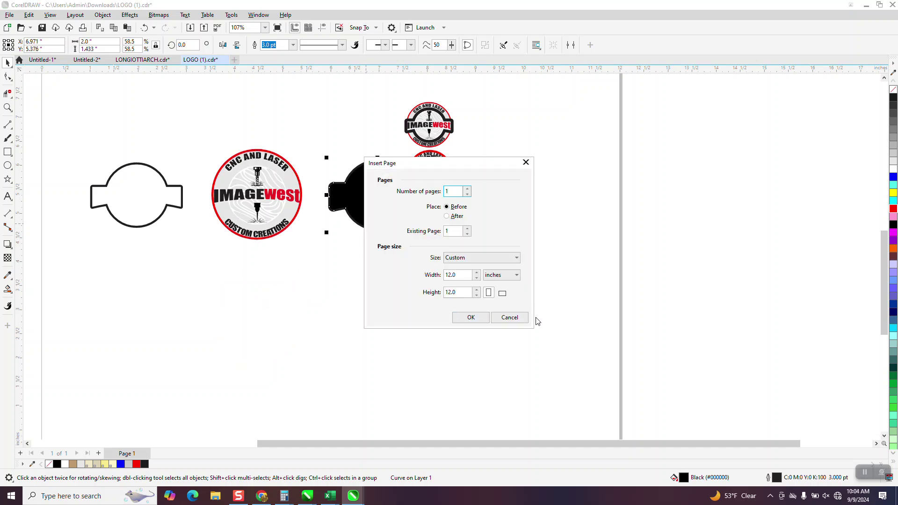
{"action": "left_click", "coordinate": [509, 319]}
{"action": "key", "text": "Left"}
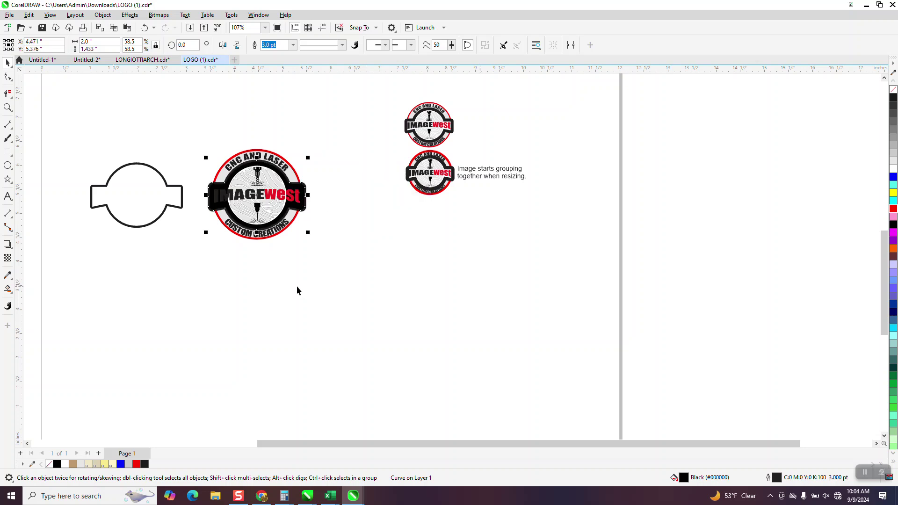
{"action": "key", "text": "Left"}
{"action": "key", "text": "ctrl+z"}
Return the outlined banner frame onto the logo and zoom in on the reassembled logo.
{"action": "left_click", "coordinate": [182, 207]}
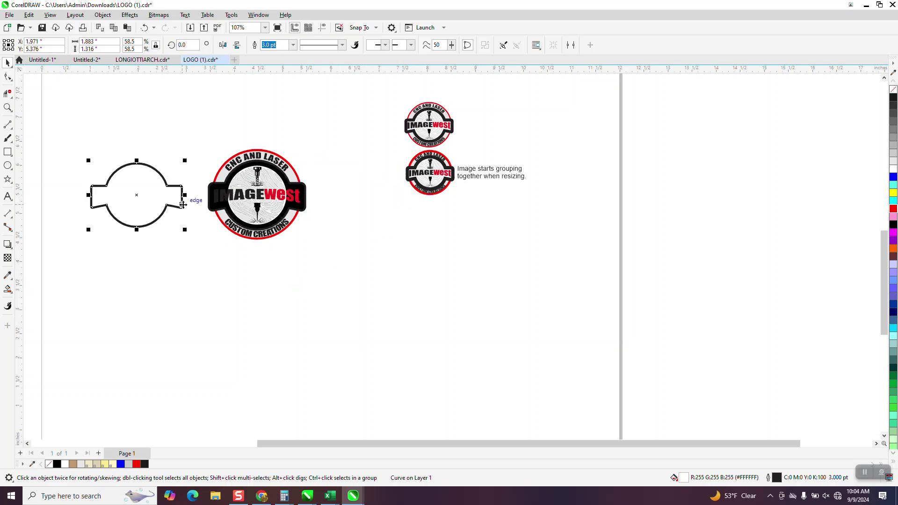
{"action": "key", "text": "ctrl+z"}
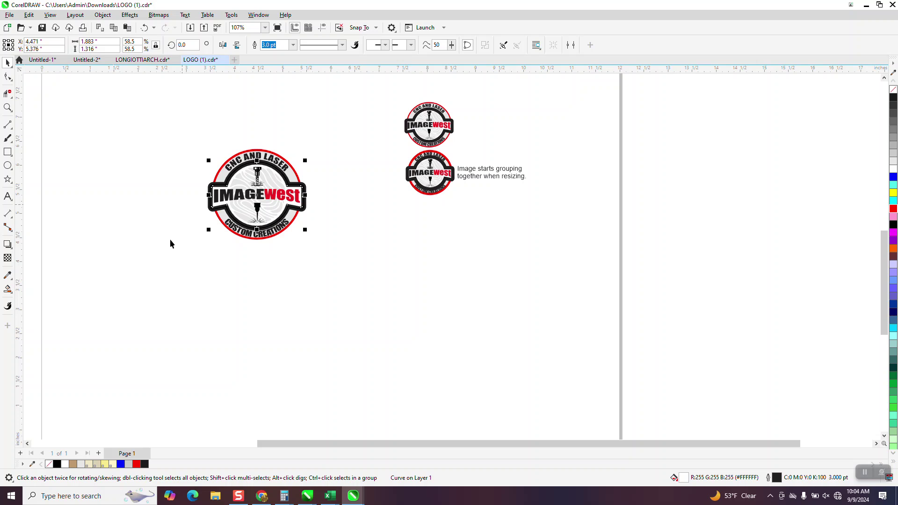
{"action": "left_click", "coordinate": [7, 107]}
{"action": "left_click_drag", "start_coordinate": [189, 146], "coordinate": [325, 252]}
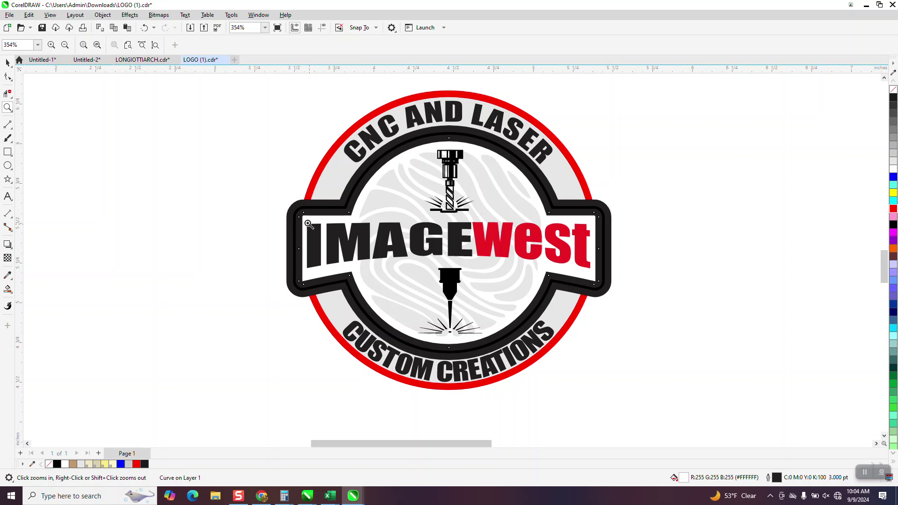
Select all 82 pieces of the reassembled logo and group them.
{"action": "key", "text": "space"}
{"action": "key", "text": "ctrl+z"}
{"action": "key", "text": "space"}
{"action": "left_click_drag", "start_coordinate": [258, 79], "coordinate": [592, 355]}
{"action": "key", "text": "ctrl+g"}
Scale the logo group to 50% and zoom in closely on it.
{"action": "double_click", "coordinate": [135, 41]}
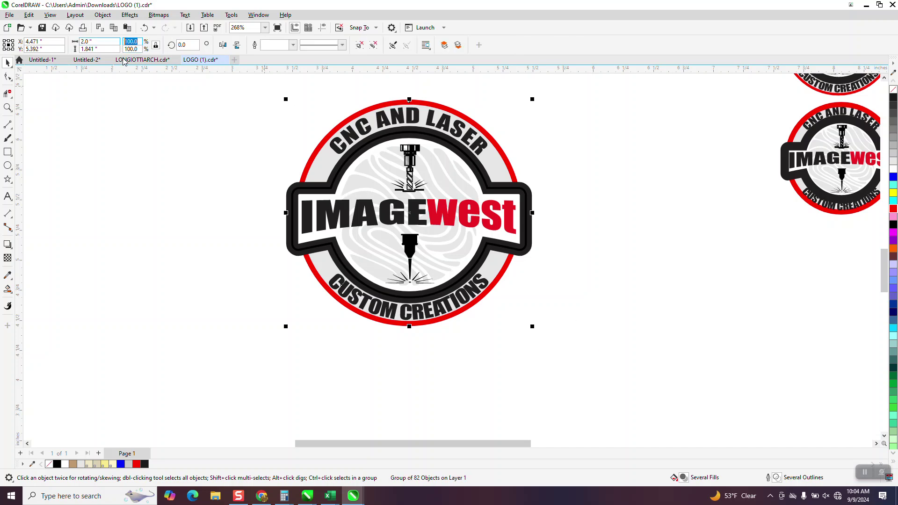
{"action": "type", "text": "50"}
{"action": "key", "text": "Return"}
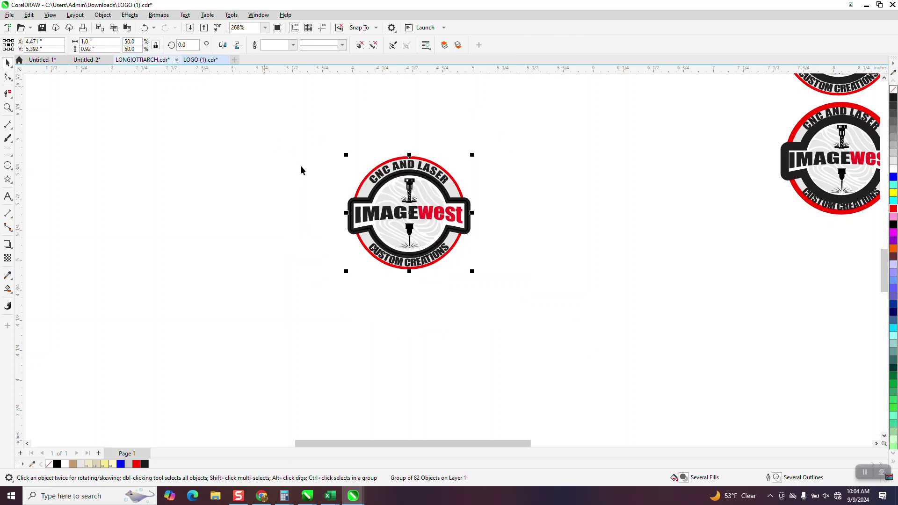
{"action": "left_click", "coordinate": [7, 107]}
{"action": "left_click_drag", "start_coordinate": [327, 146], "coordinate": [507, 281]}
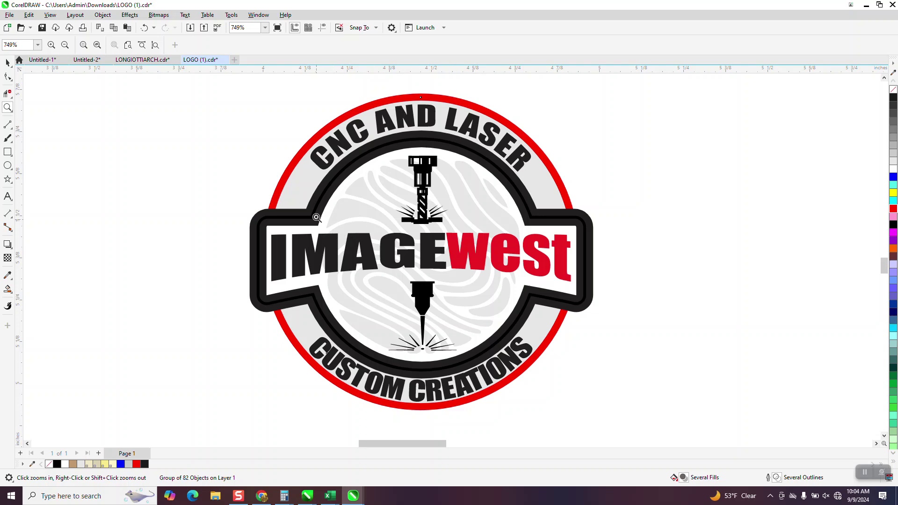
Zoom out slightly from the halved logo and go back to the Pick tool.
{"action": "scroll", "coordinate": [336, 211], "scroll_direction": "down", "scroll_amount": 1}
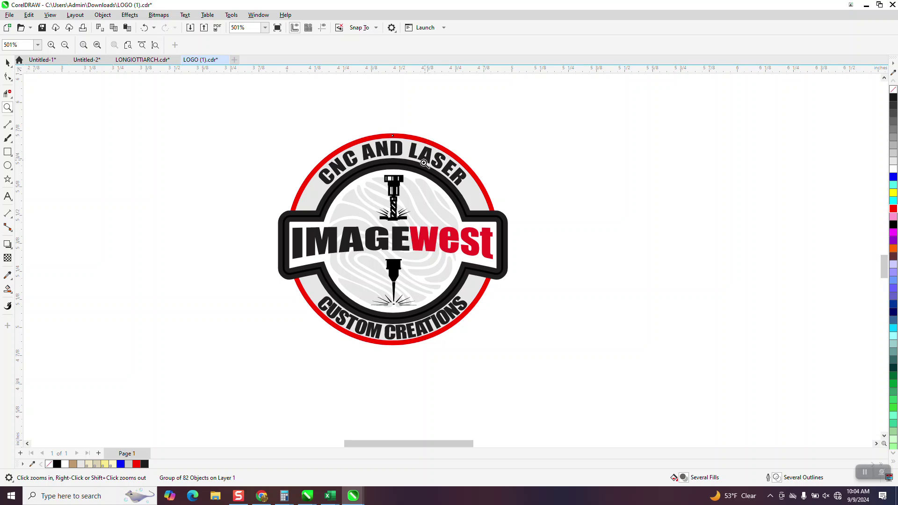
{"action": "left_click", "coordinate": [8, 62]}
Ungroup the logo, confirm a curve's outline reads 1.5 pt, then regroup all 82 objects.
{"action": "left_click", "coordinate": [102, 14]}
{"action": "mouse_move", "coordinate": [152, 174]}
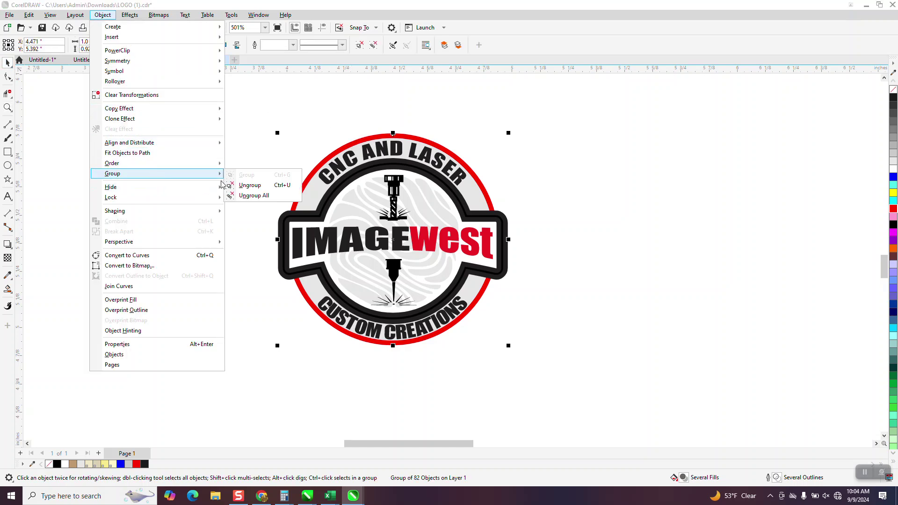
{"action": "left_click", "coordinate": [244, 187]}
{"action": "key", "text": "Escape"}
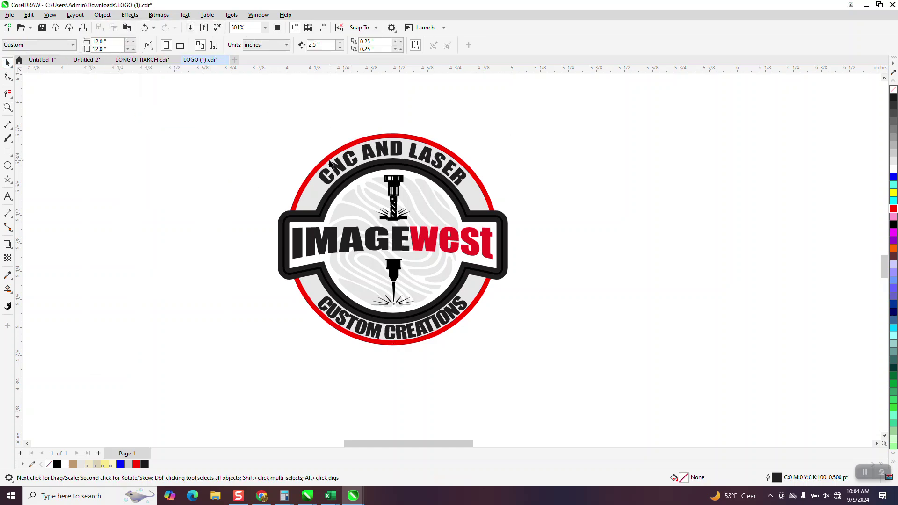
{"action": "left_click", "coordinate": [327, 163]}
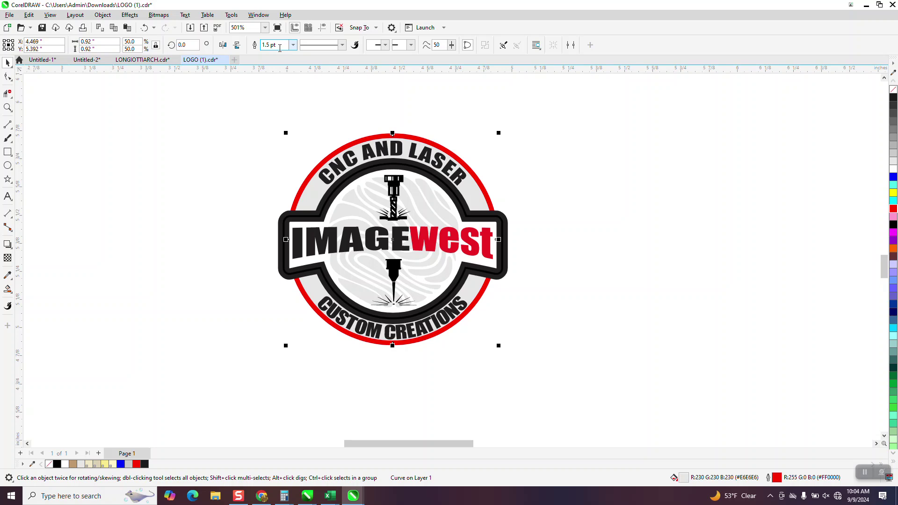
{"action": "left_click_drag", "start_coordinate": [261, 104], "coordinate": [591, 377]}
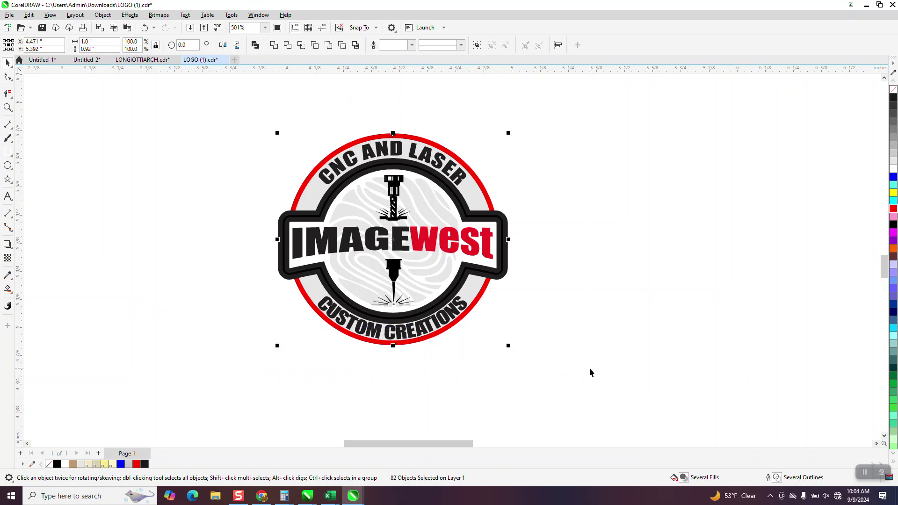
{"action": "key", "text": "ctrl+g"}
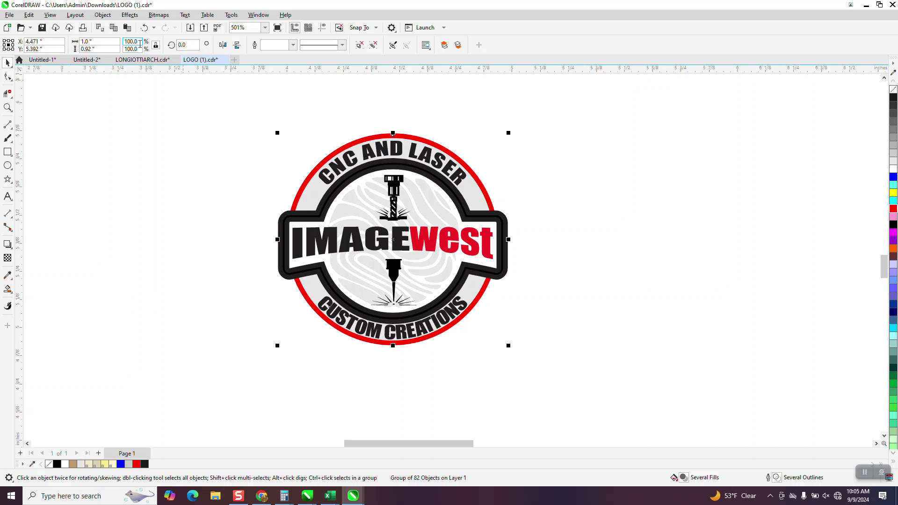
Scale the logo by 50% again to 0.5 in wide and zoom in on it.
{"action": "type", "text": "50"}
{"action": "key", "text": "Return"}
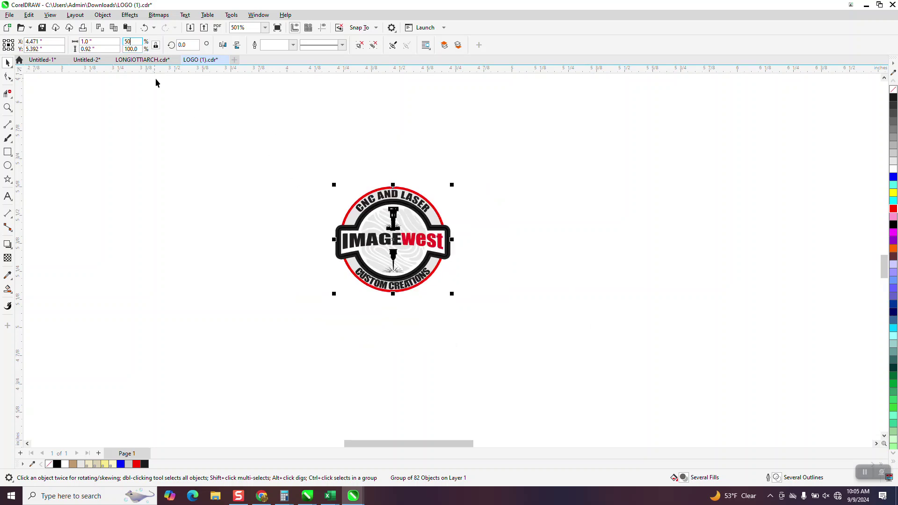
{"action": "left_click", "coordinate": [7, 107]}
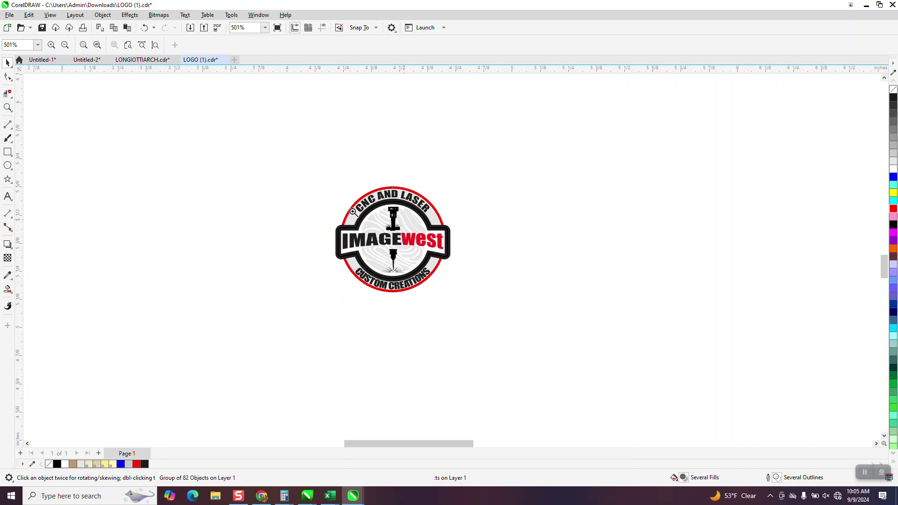
{"action": "left_click", "coordinate": [504, 294]}
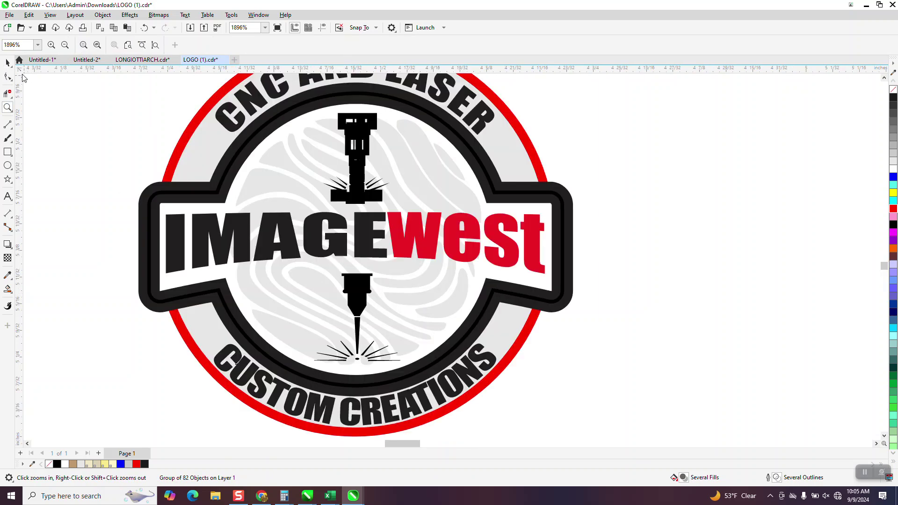
{"action": "key", "text": "space"}
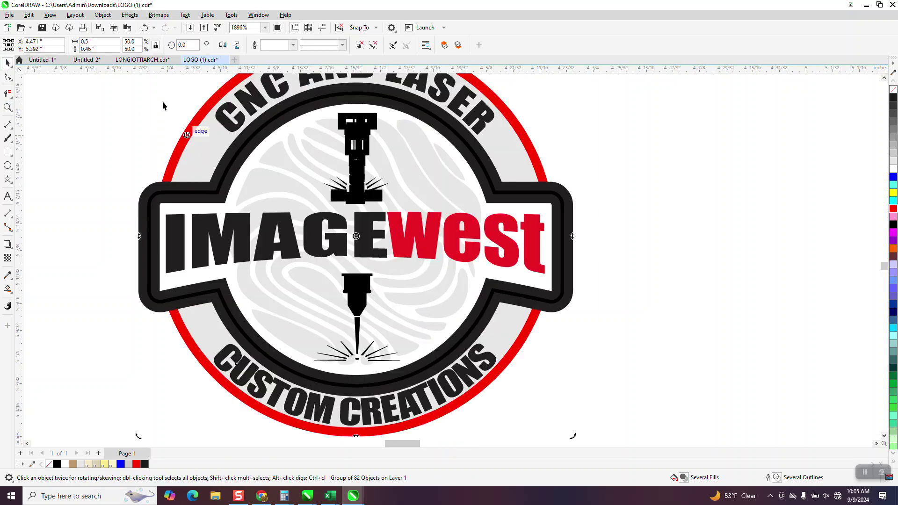
Ungroup the logo and select a curve to confirm its outline reads 0.75 pt.
{"action": "left_click", "coordinate": [102, 16]}
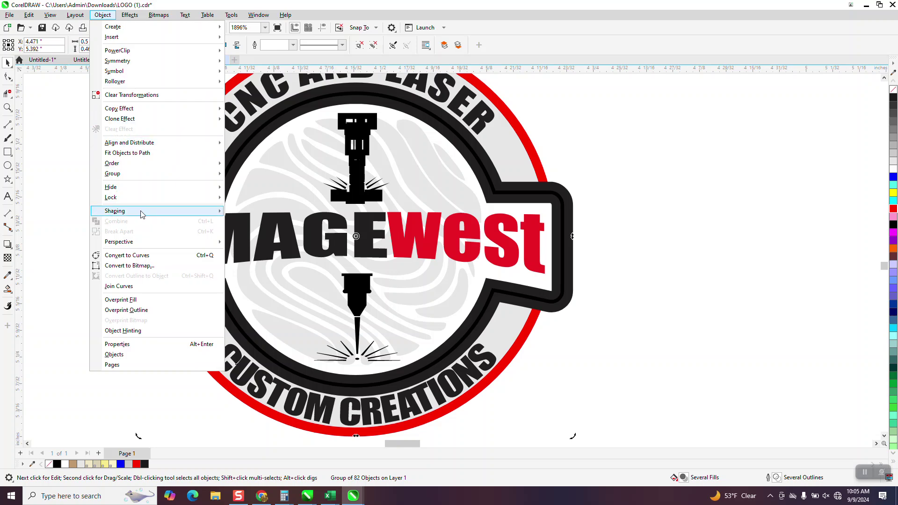
{"action": "mouse_move", "coordinate": [134, 176]}
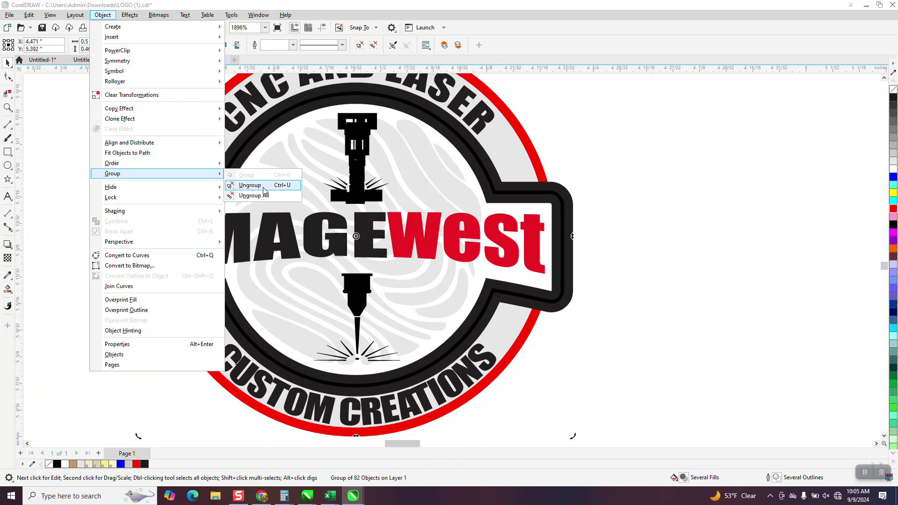
{"action": "left_click", "coordinate": [267, 192]}
{"action": "left_click", "coordinate": [175, 158]}
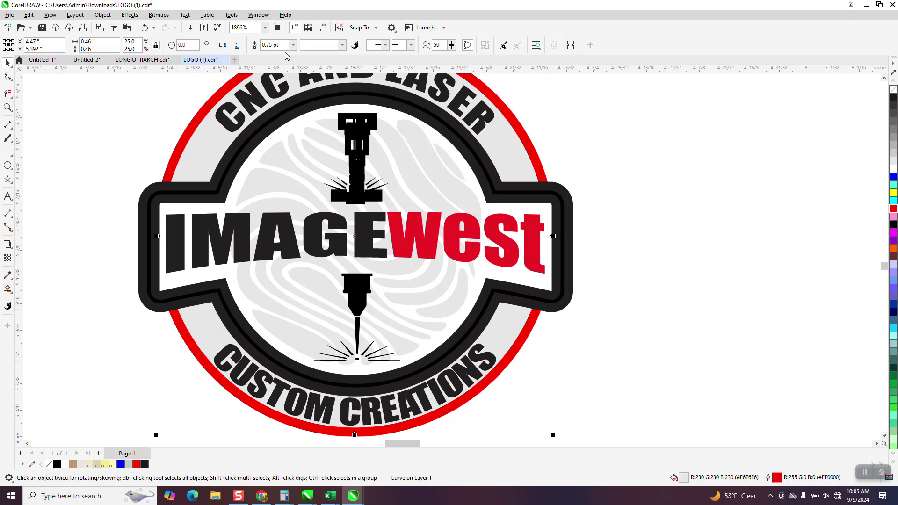
{"action": "scroll", "coordinate": [314, 215], "scroll_direction": "down", "scroll_amount": 1}
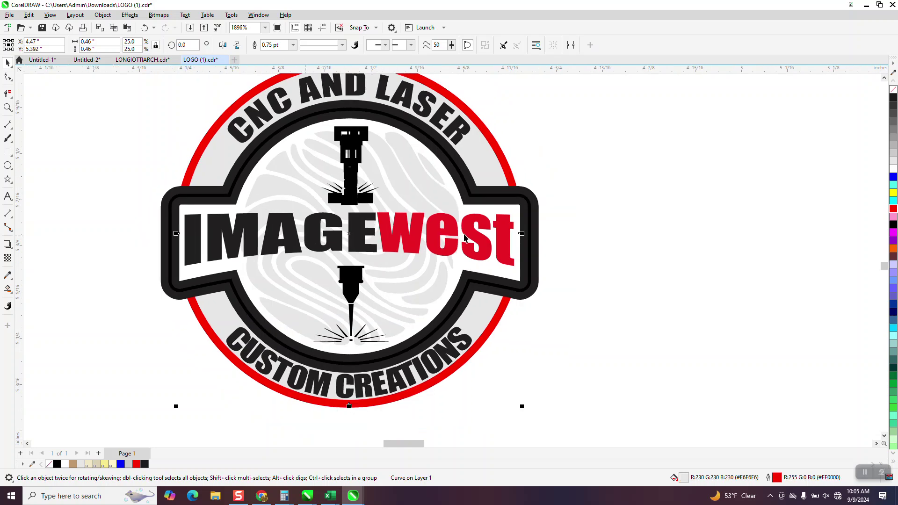
{"action": "left_click", "coordinate": [8, 107]}
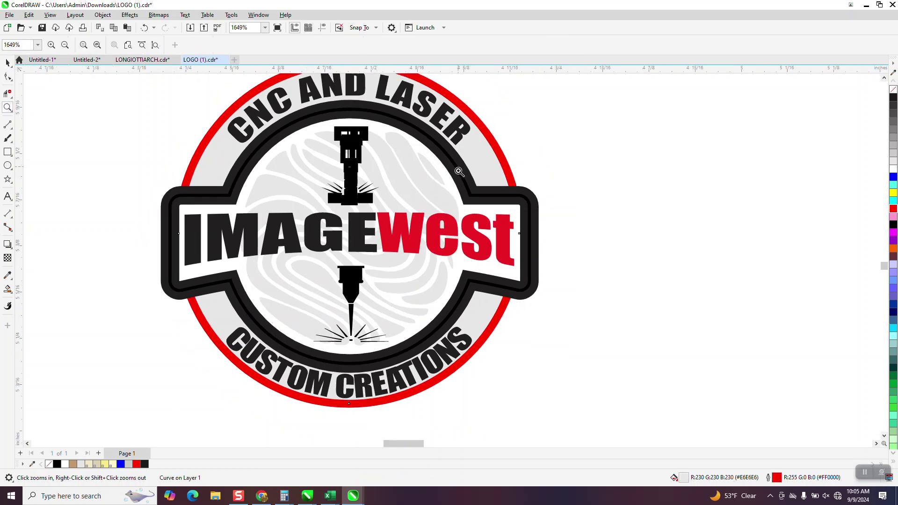
{"action": "left_click_drag", "start_coordinate": [456, 168], "coordinate": [570, 242]}
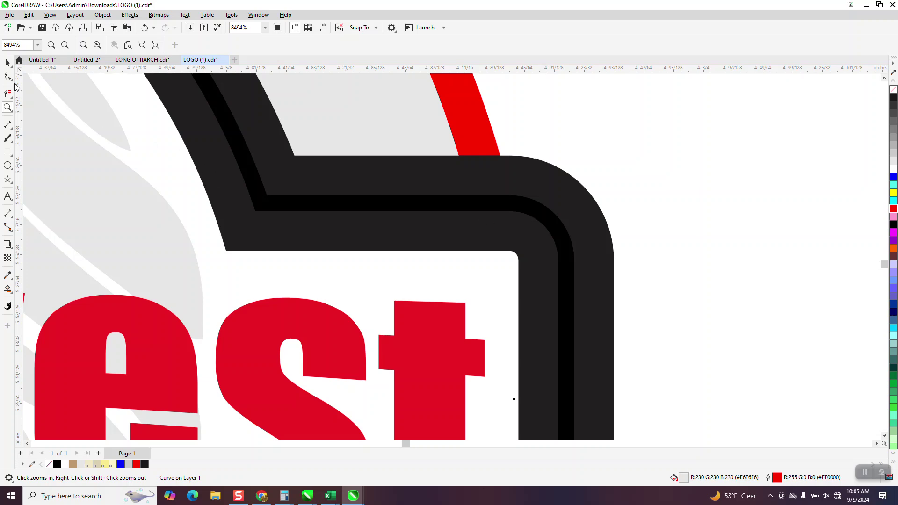
{"action": "key", "text": "space"}
{"action": "scroll", "coordinate": [633, 187], "scroll_direction": "down", "scroll_amount": 2}
{"action": "scroll", "coordinate": [672, 210], "scroll_direction": "down", "scroll_amount": 2}
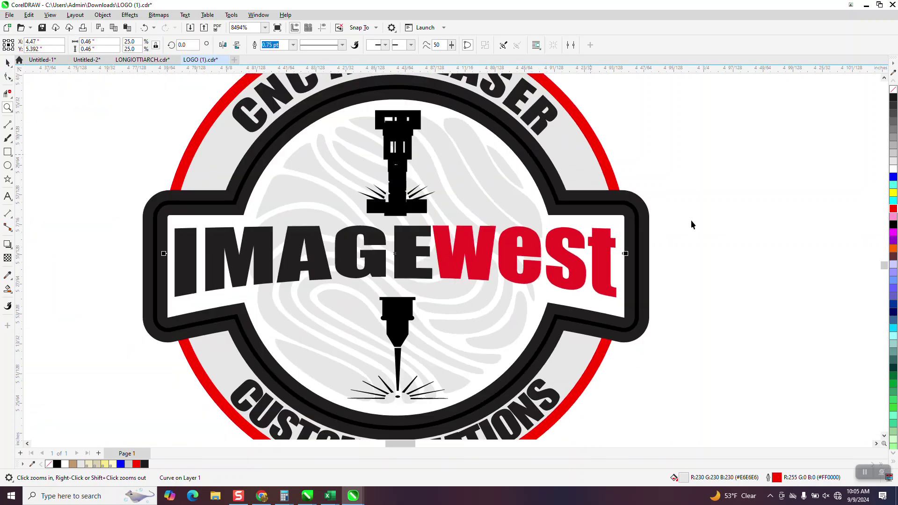
{"action": "key", "text": "space"}
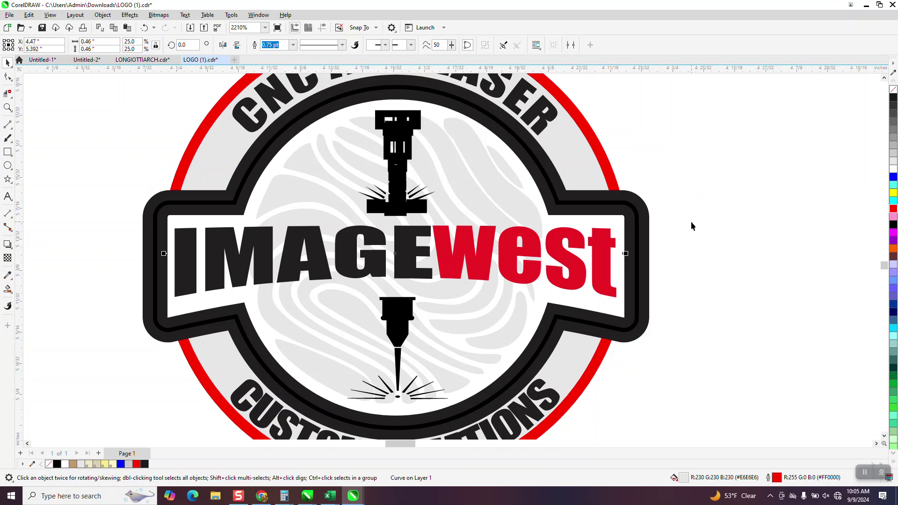